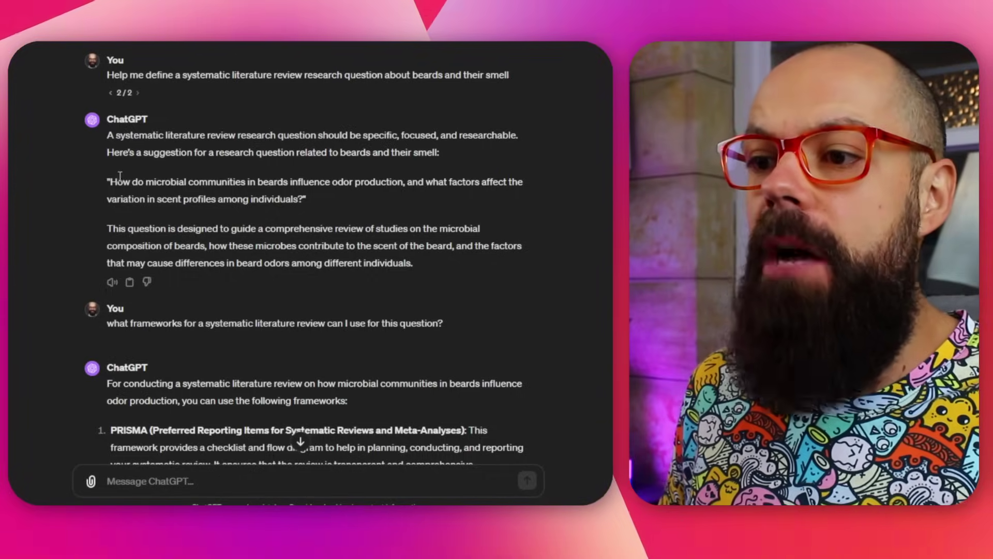
# Step: Highlight the suggested research question on beard microbial communities and odor production, then clear the highlight
pyautogui.moveTo(110, 182); pyautogui.dragTo(132, 183)
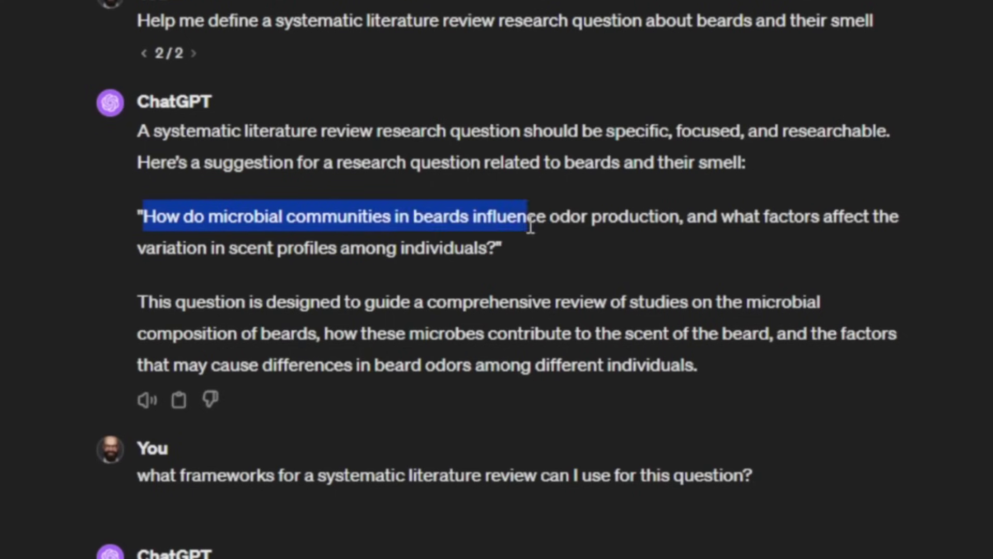
pyautogui.click(592, 229)
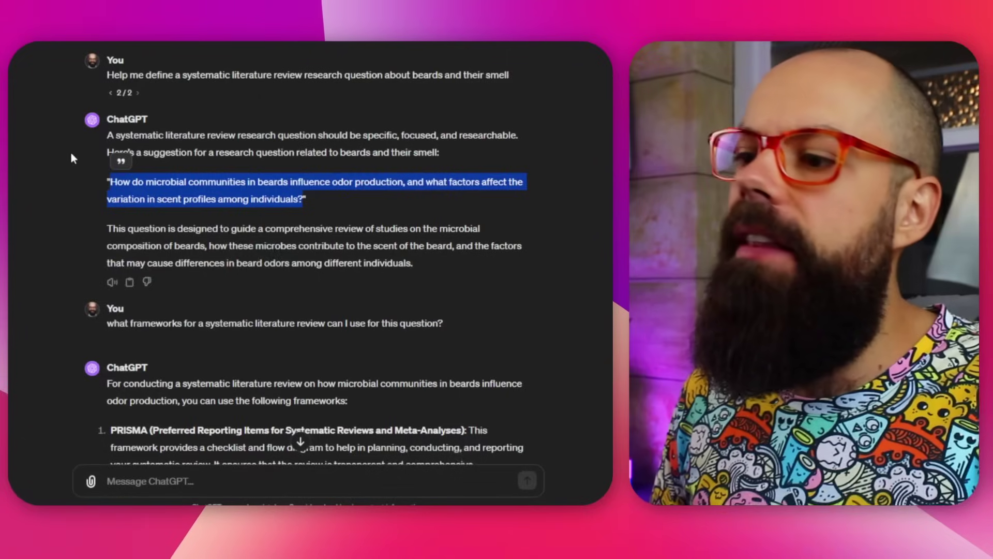
# Step: Read through ChatGPT's five-framework answer, from PRISMA and SPIDER down to PICO's expansion
pyautogui.scroll(-5, 62, 161)
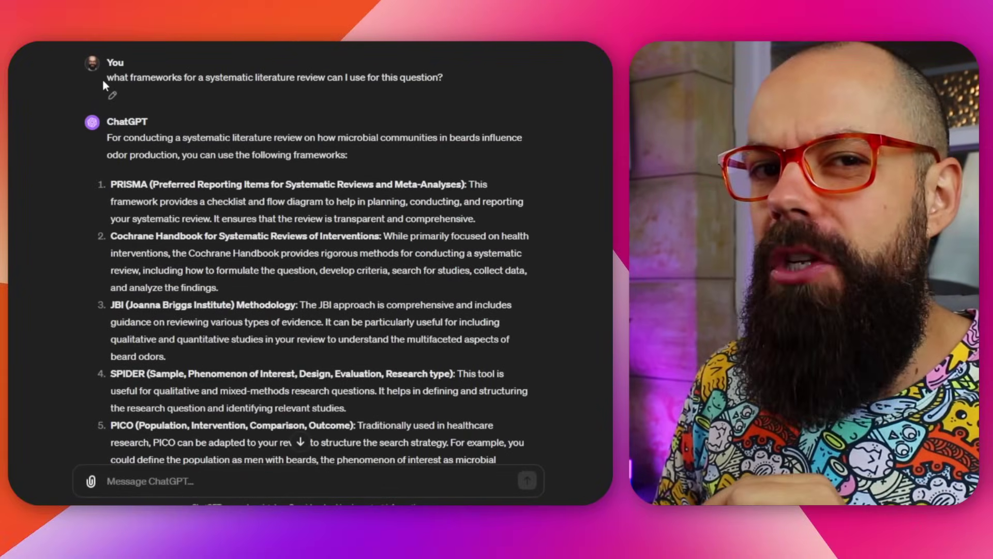
pyautogui.moveTo(107, 78); pyautogui.dragTo(128, 80)
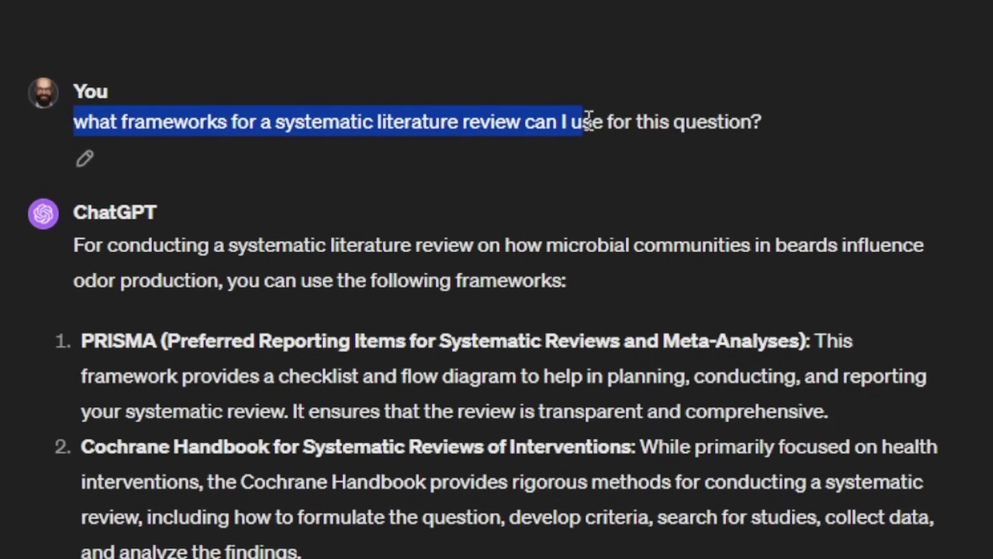
pyautogui.scroll(-2, 595, 164)
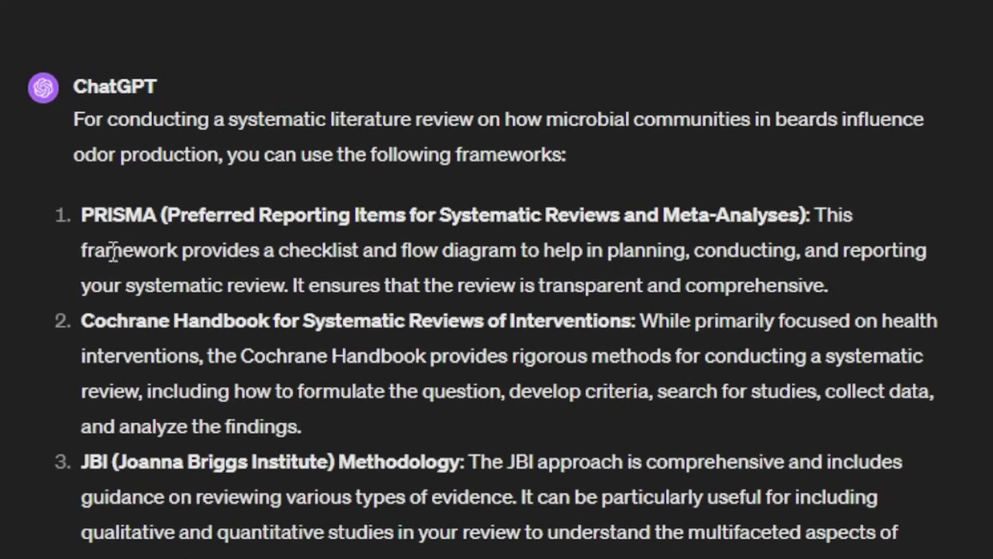
pyautogui.scroll(-2, 135, 124)
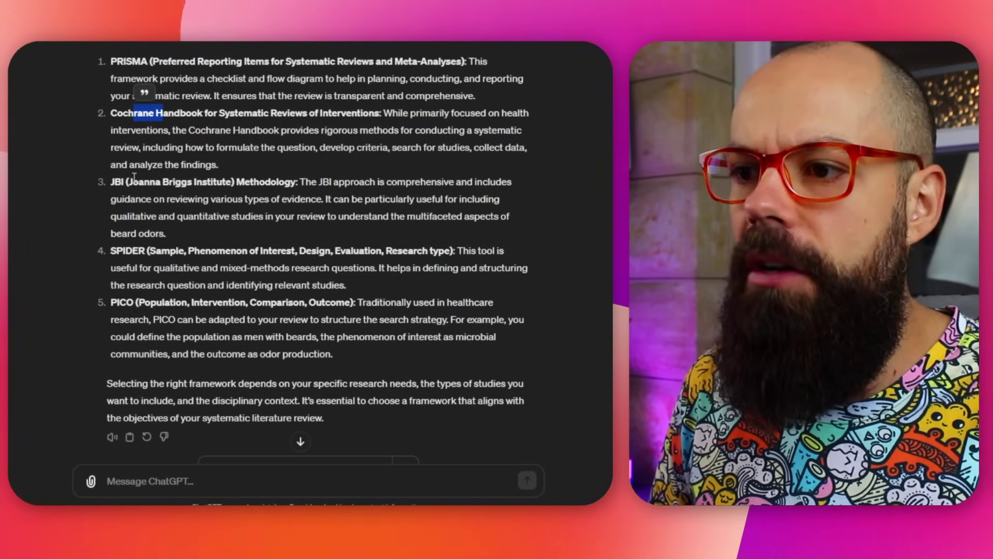
pyautogui.scroll(-1, 160, 181)
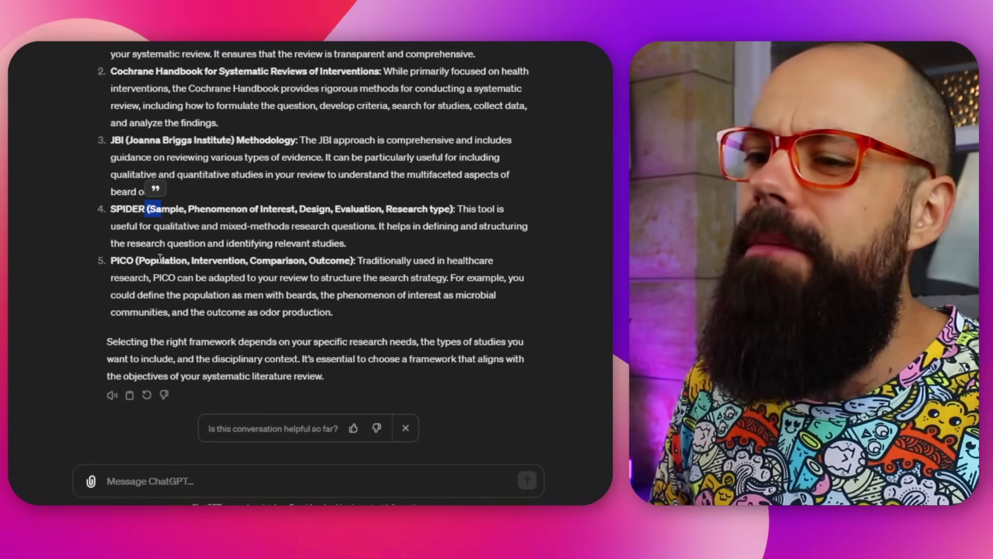
pyautogui.moveTo(137, 260); pyautogui.dragTo(181, 260)
pyautogui.click(179, 260)
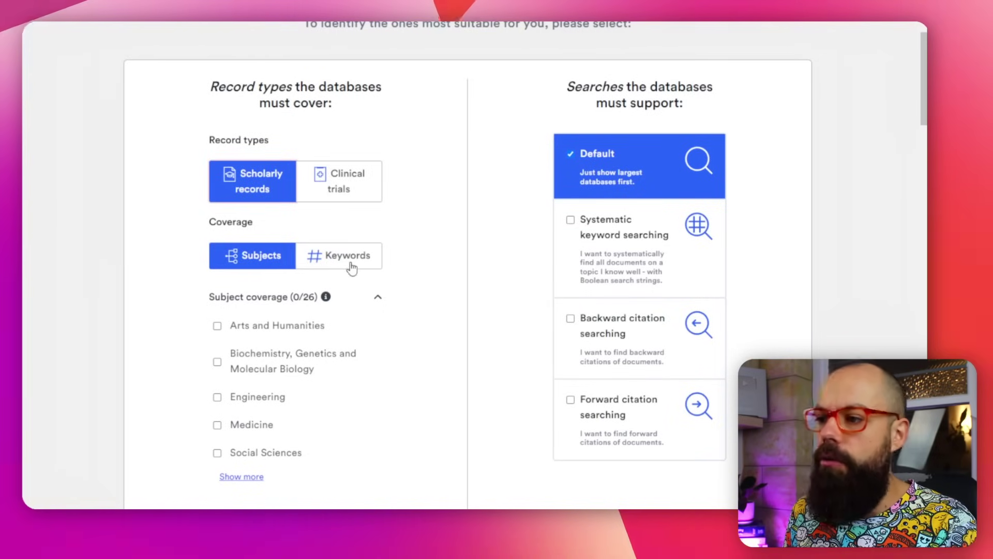
pyautogui.scroll(-4, 569, 207)
pyautogui.scroll(3, 591, 201)
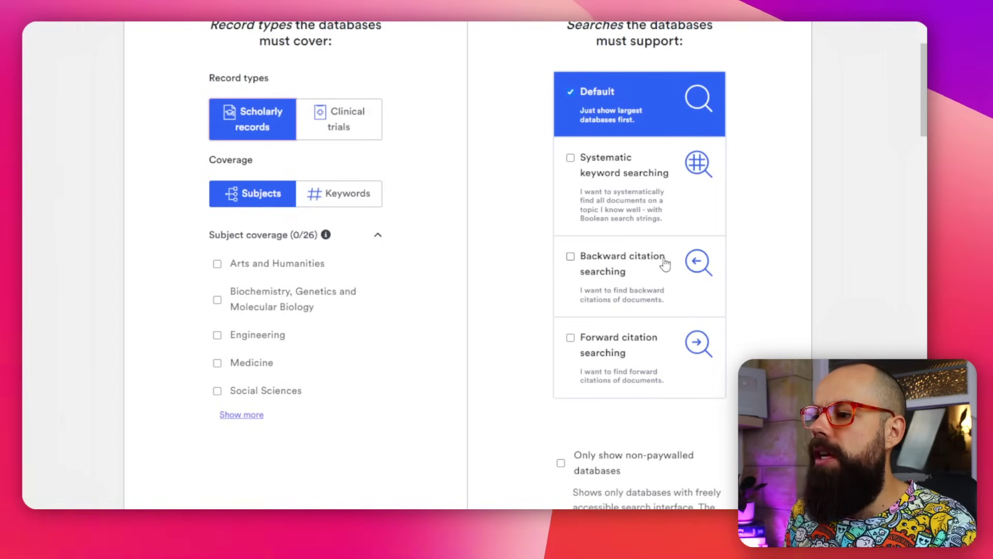
pyautogui.scroll(-3, 598, 346)
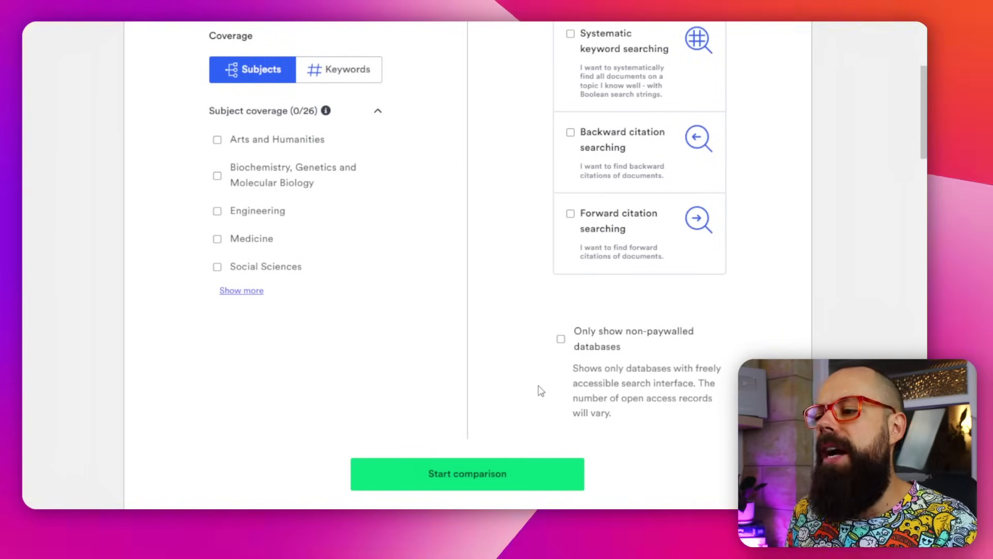
pyautogui.scroll(6, 540, 390)
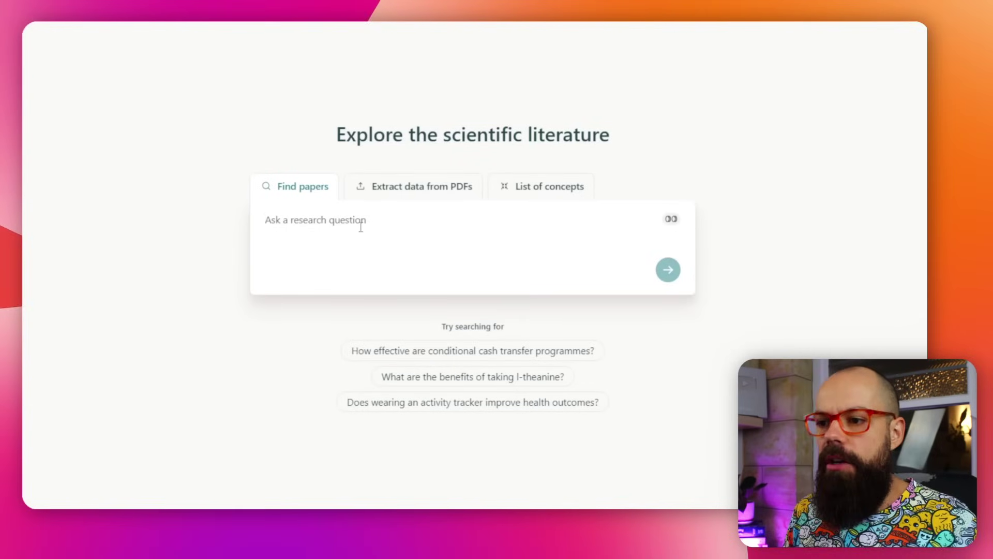
# Step: Search Elicit for the beards and smell question and scroll through the top-4 paper summaries
pyautogui.click(361, 227)
pyautogui.write('bears')
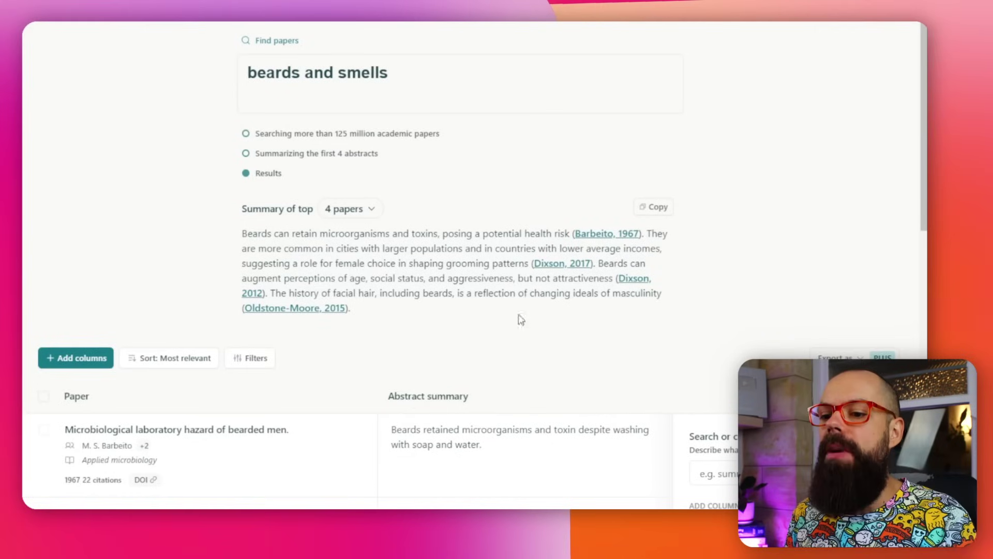
pyautogui.scroll(-3, 521, 319)
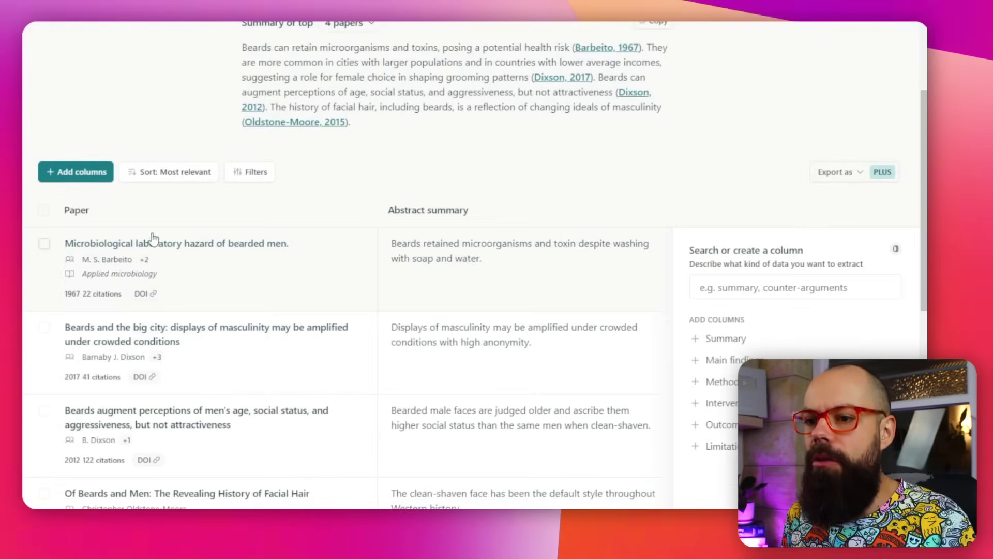
pyautogui.scroll(-3, 161, 248)
# Step: Search Consensus for 'beards and smell'
pyautogui.scroll(7, 169, 251)
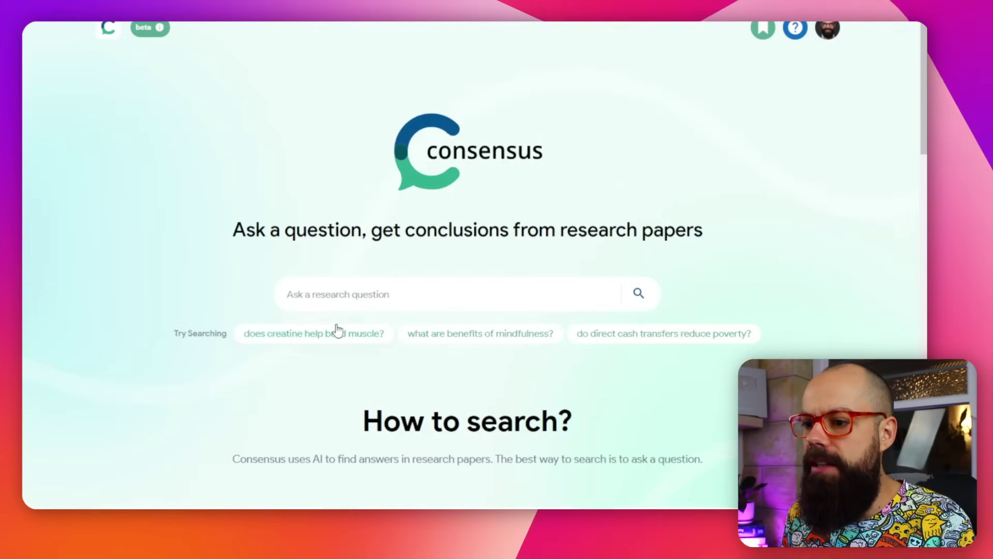
pyautogui.click(349, 296)
pyautogui.write('beards and ')
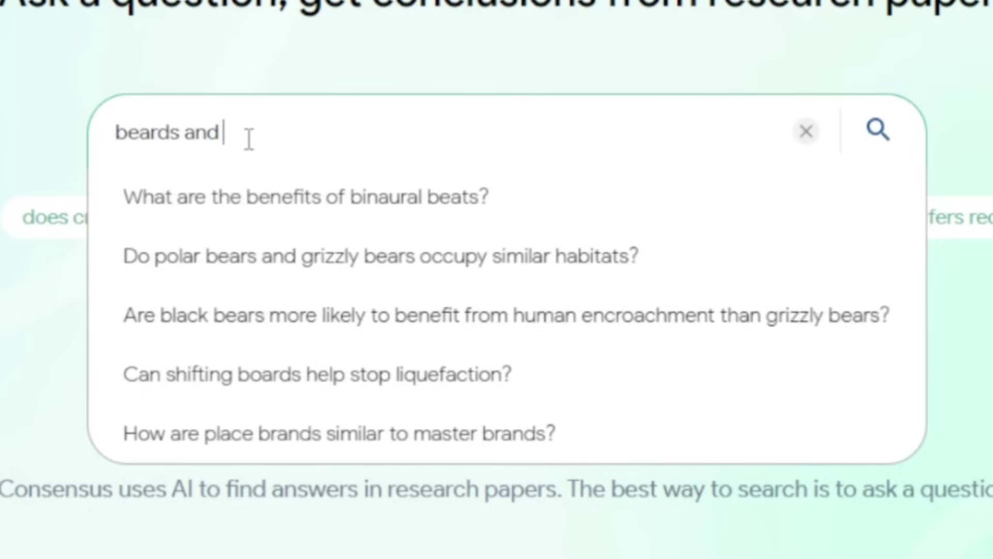
pyautogui.write('smell')
pyautogui.press('Return')
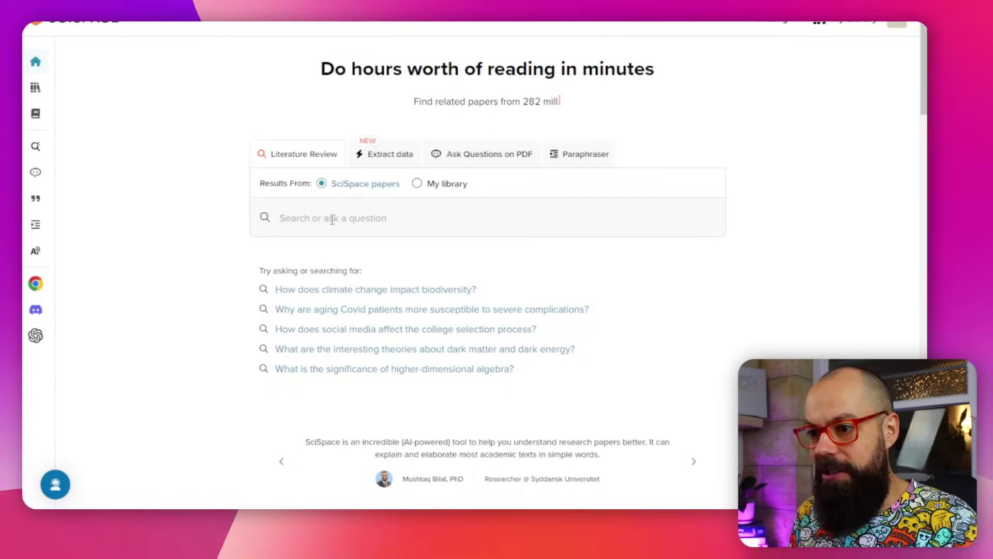
# Step: Run a SciSpace literature review for 'beards and smell'
pyautogui.click(332, 219)
pyautogui.write('beards and smell')
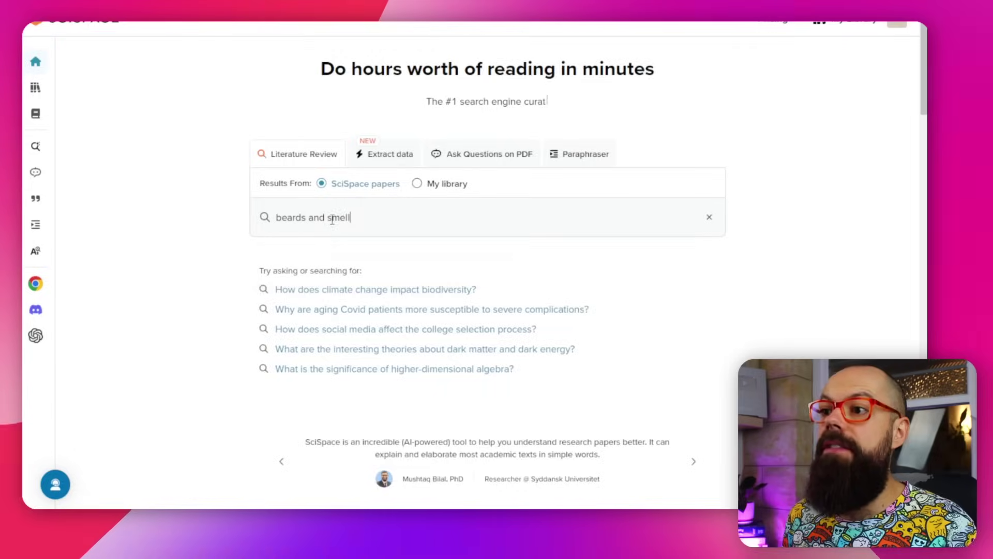
pyautogui.press('Return')
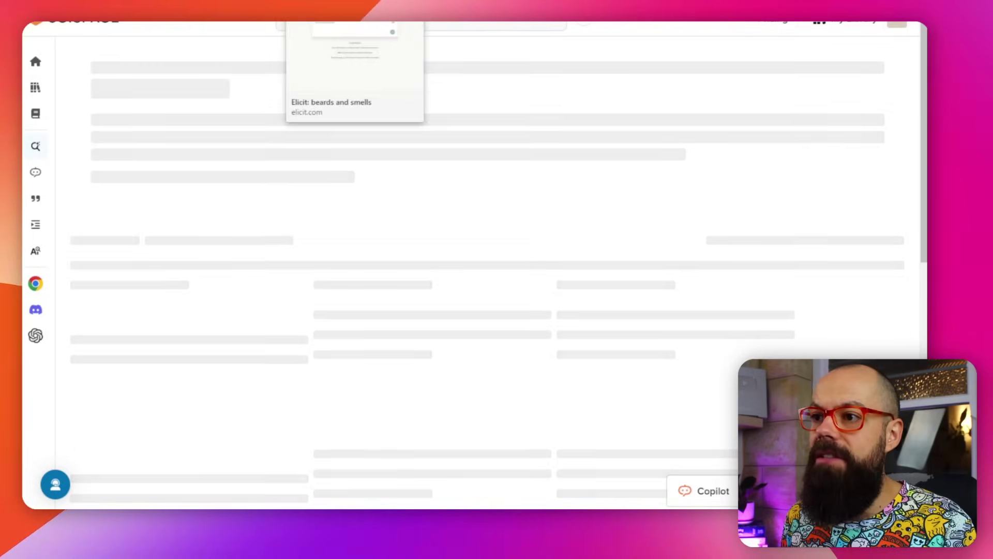
# Step: Check the Elicit and Consensus results, then scroll SciSpace's ten-paper results table
pyautogui.hotkey('ctrl', 'Tab')
pyautogui.hotkey('ctrl', 'Tab')
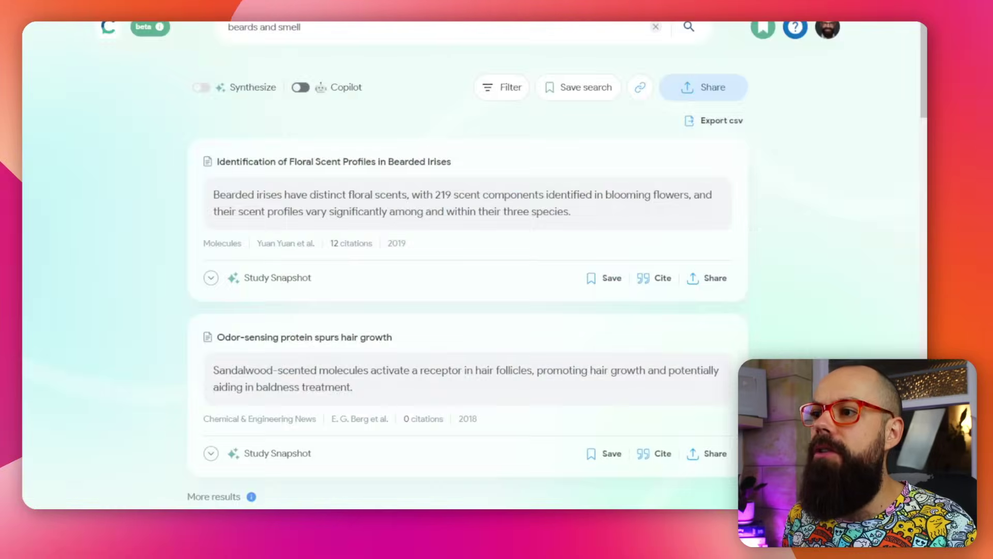
pyautogui.hotkey('ctrl', 'Tab')
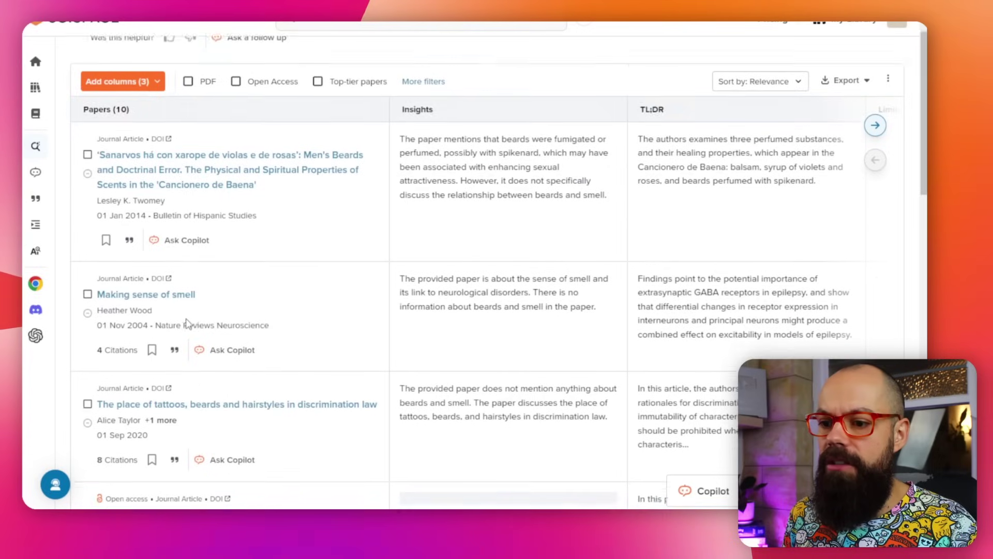
pyautogui.scroll(-2, 196, 346)
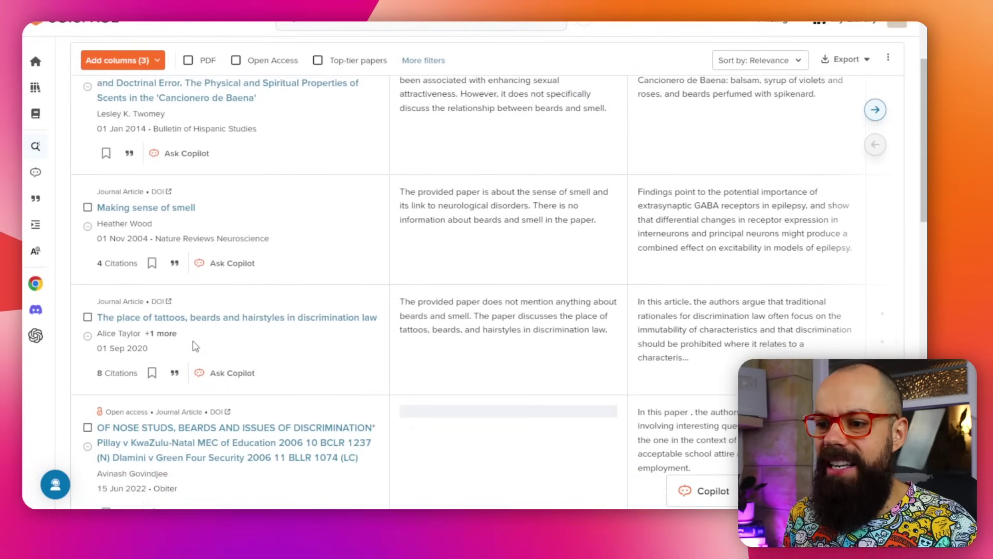
pyautogui.scroll(-1, 195, 346)
pyautogui.scroll(-2, 207, 347)
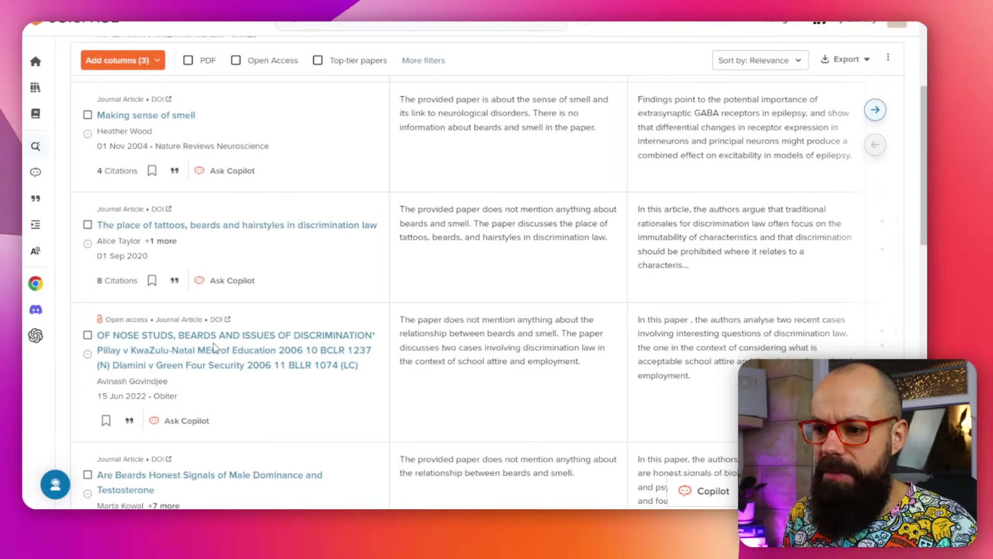
pyautogui.scroll(-1, 232, 348)
pyautogui.scroll(5, 243, 341)
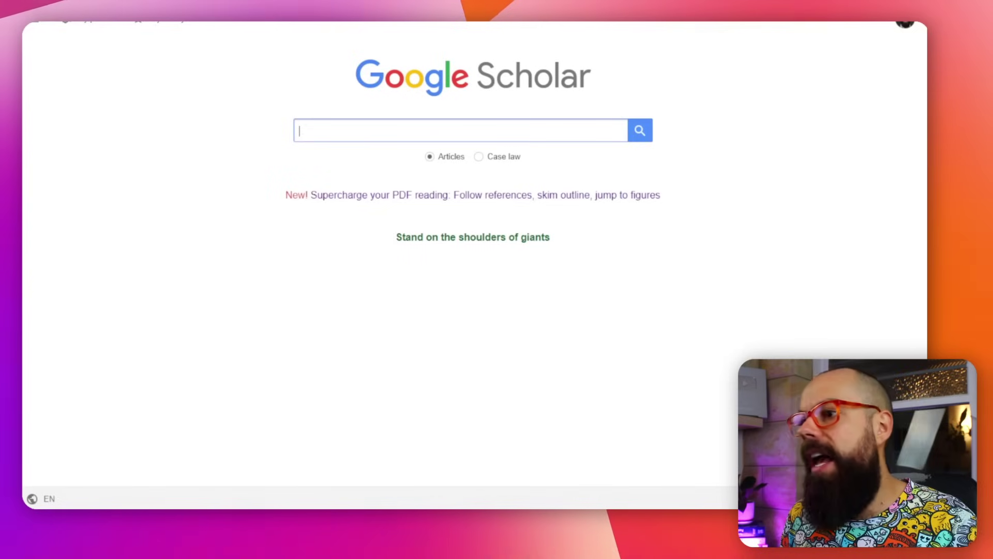
# Step: Search Google Scholar for 'Beards AND smell', getting about 61,200 results
pyautogui.click(394, 128)
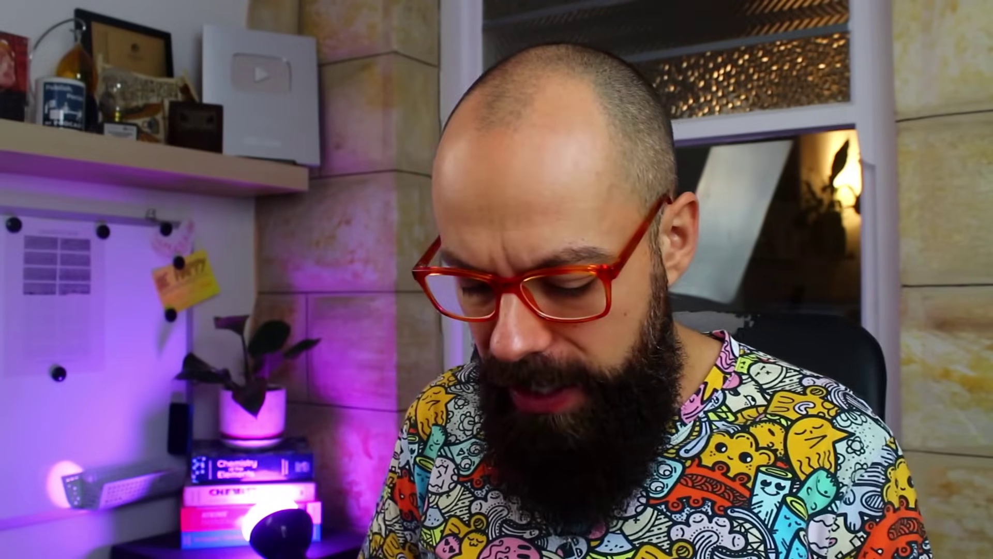
pyautogui.write('ds ')
pyautogui.write('AND')
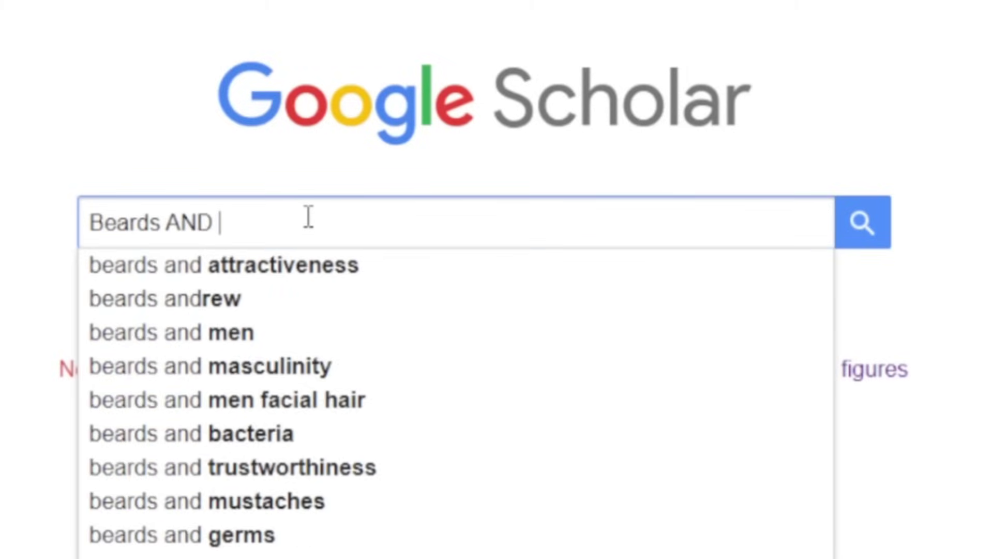
pyautogui.write('mell')
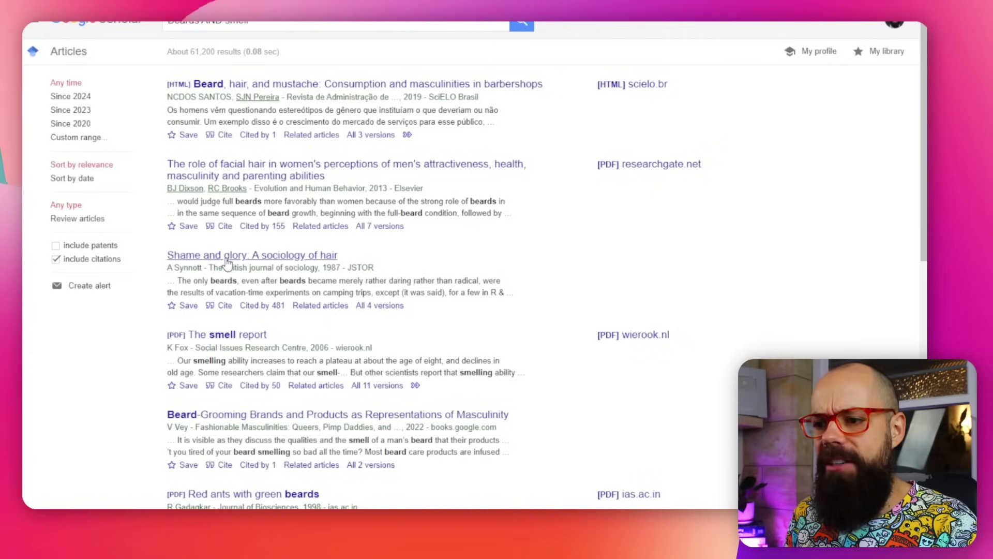
# Step: Open the 'Shame and glory: A sociology of hair' result from Google Scholar
pyautogui.click(226, 256)
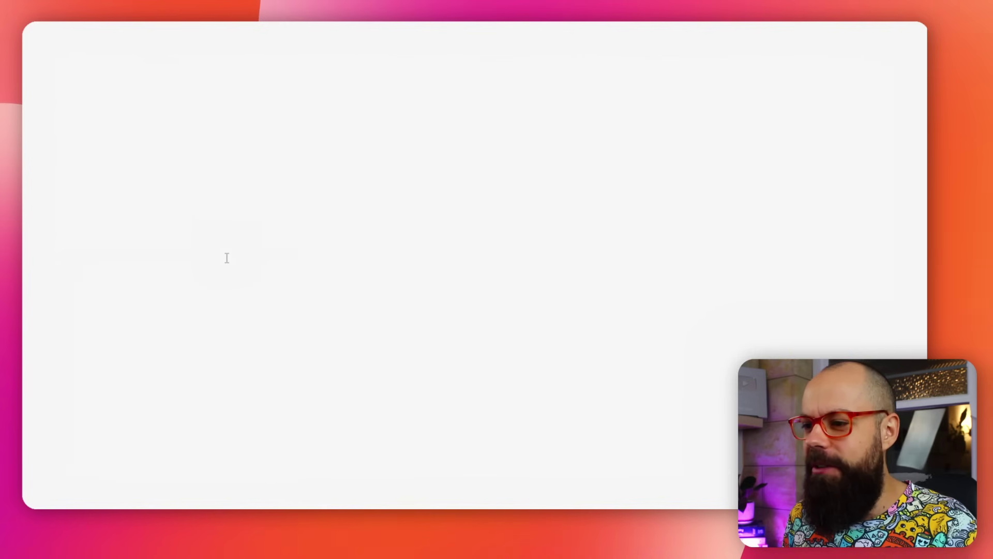